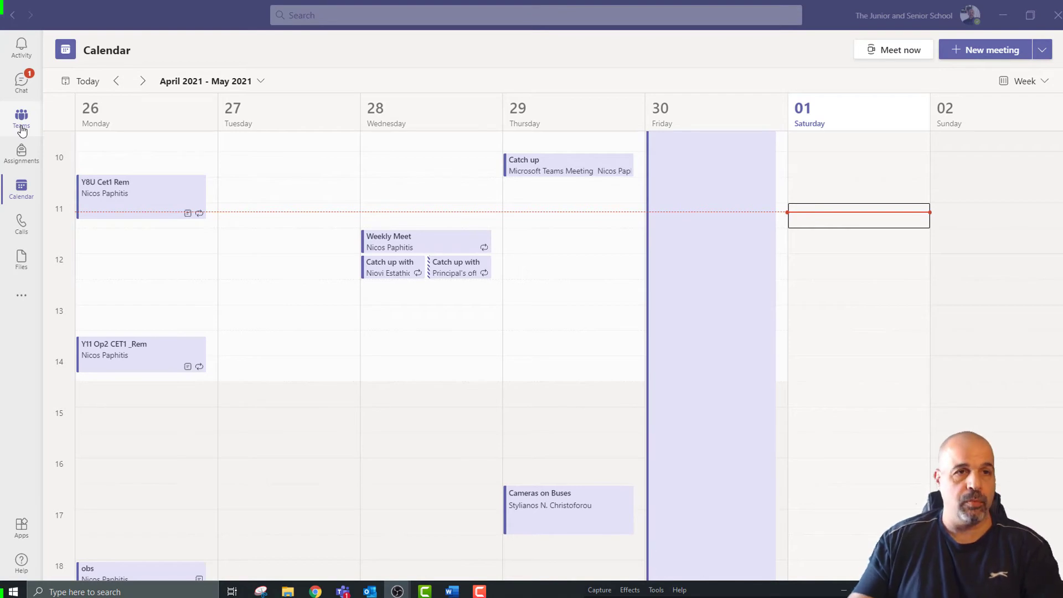
Schedule and send a non-repeating 'teams option' meeting in the Teacher Training General channel.
left_click(21, 128)
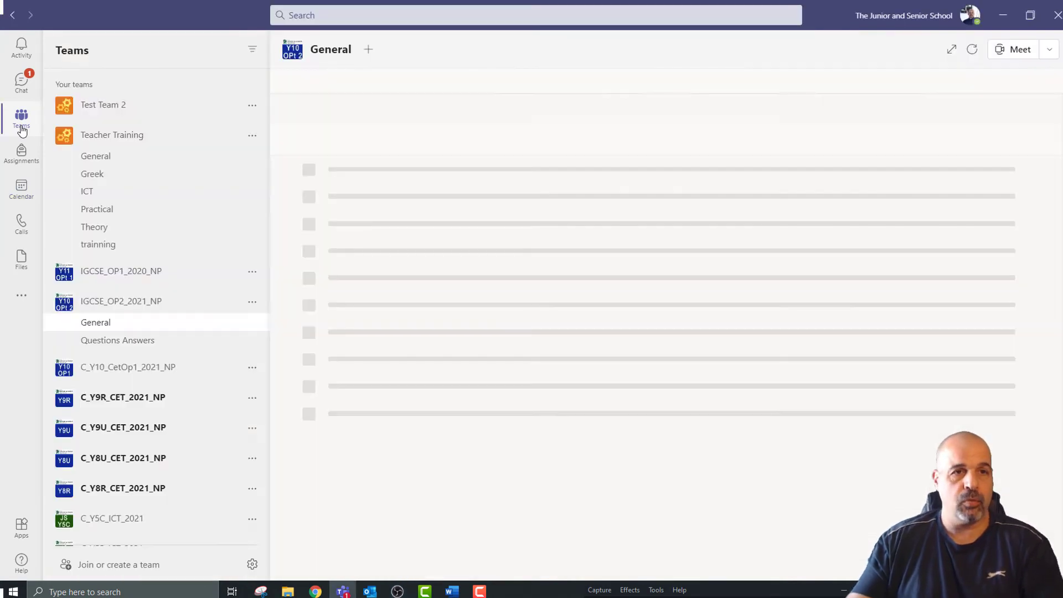
left_click(128, 158)
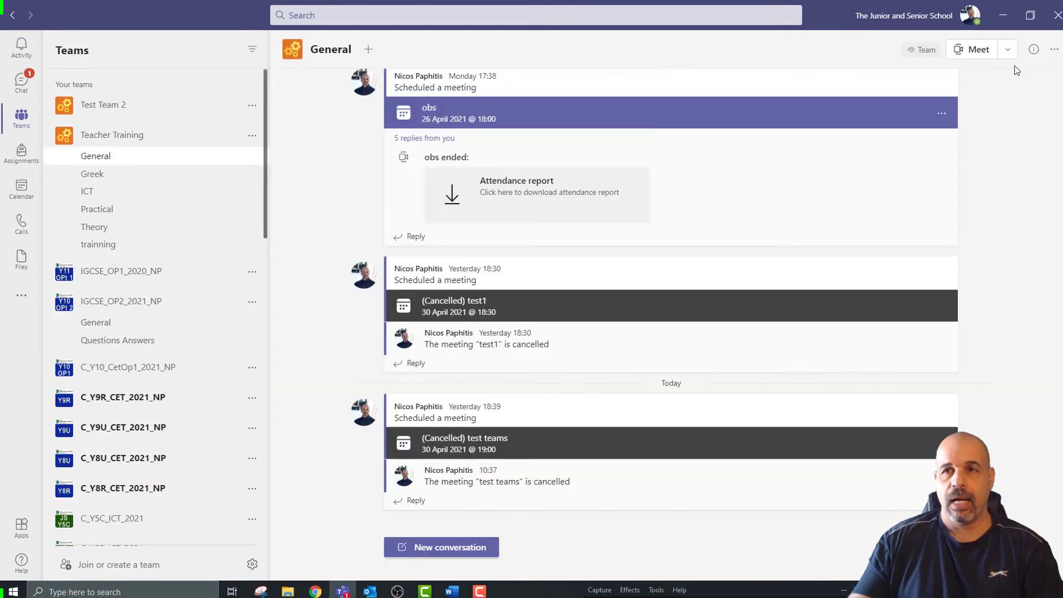
left_click(1008, 49)
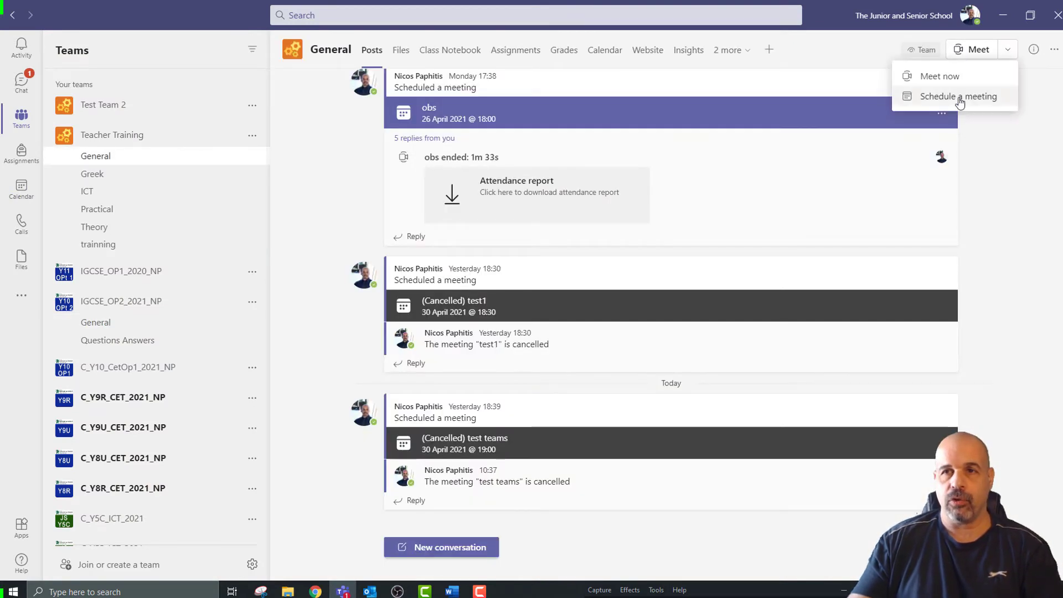
left_click(960, 98)
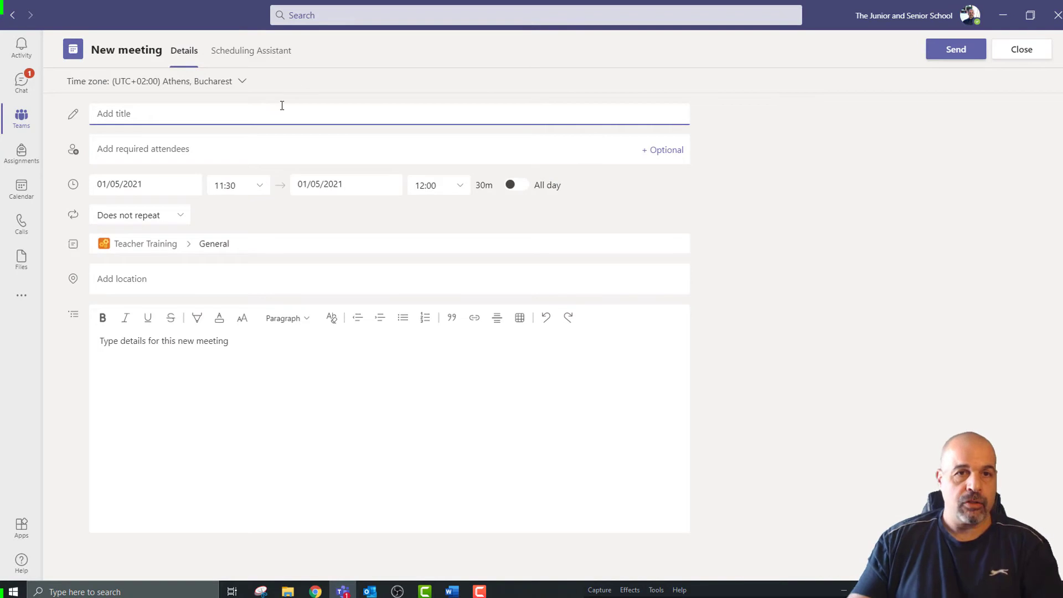
type("teams o")
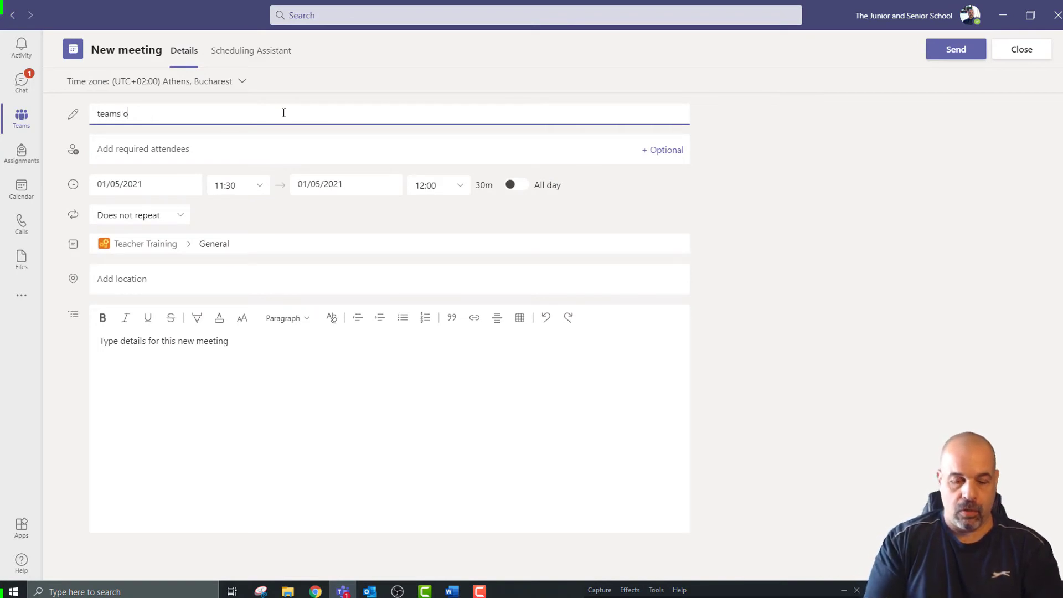
type("ptions")
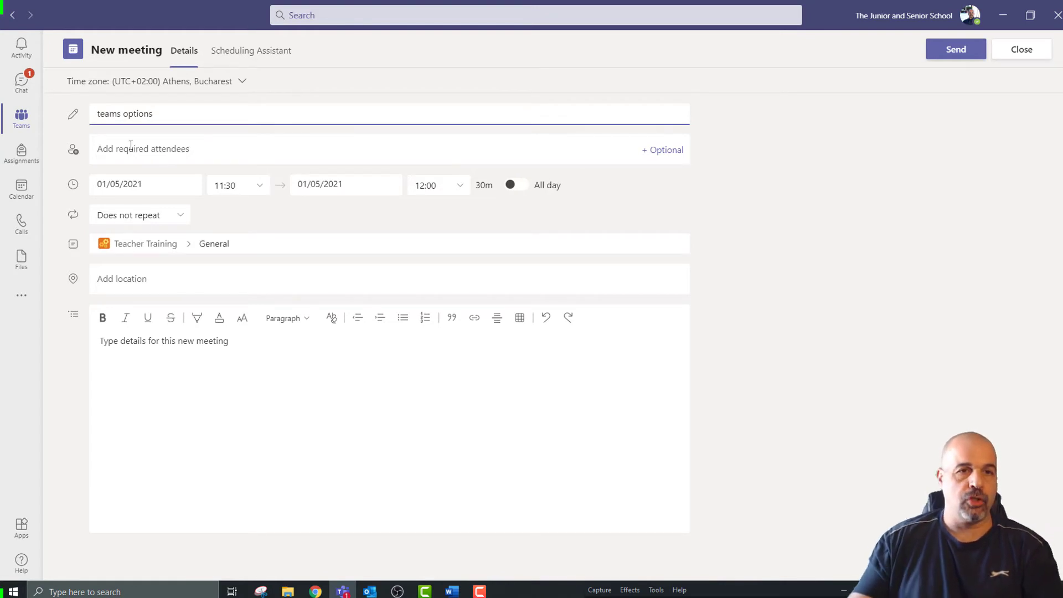
left_click(178, 215)
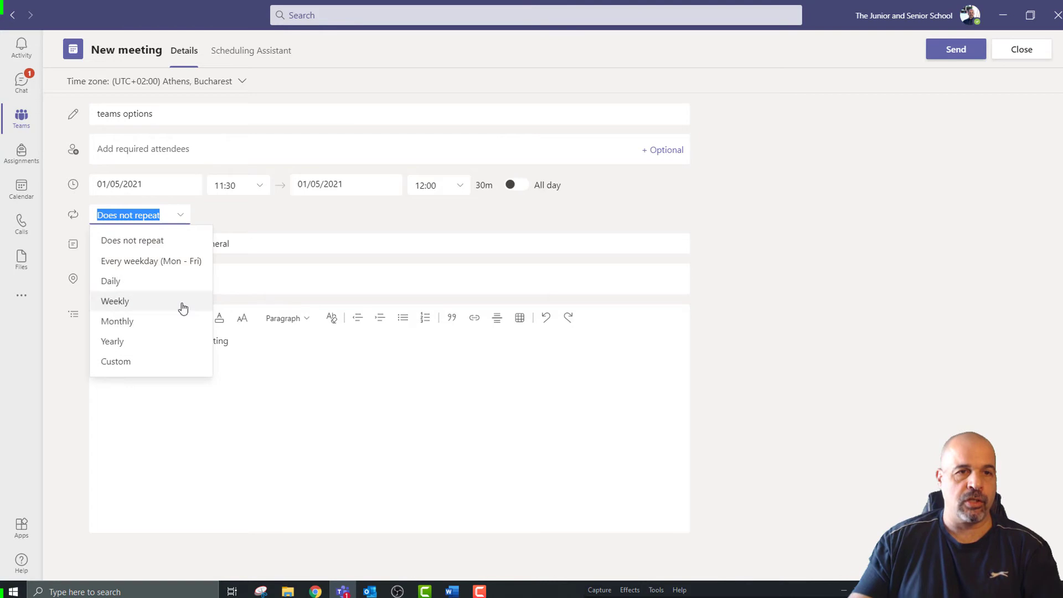
left_click(721, 206)
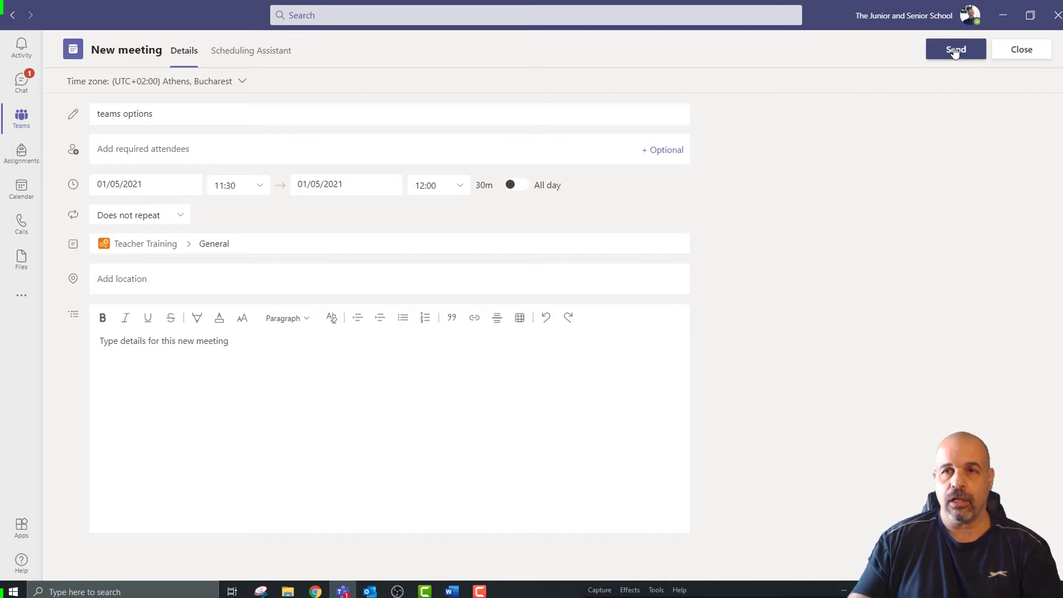
left_click(1025, 50)
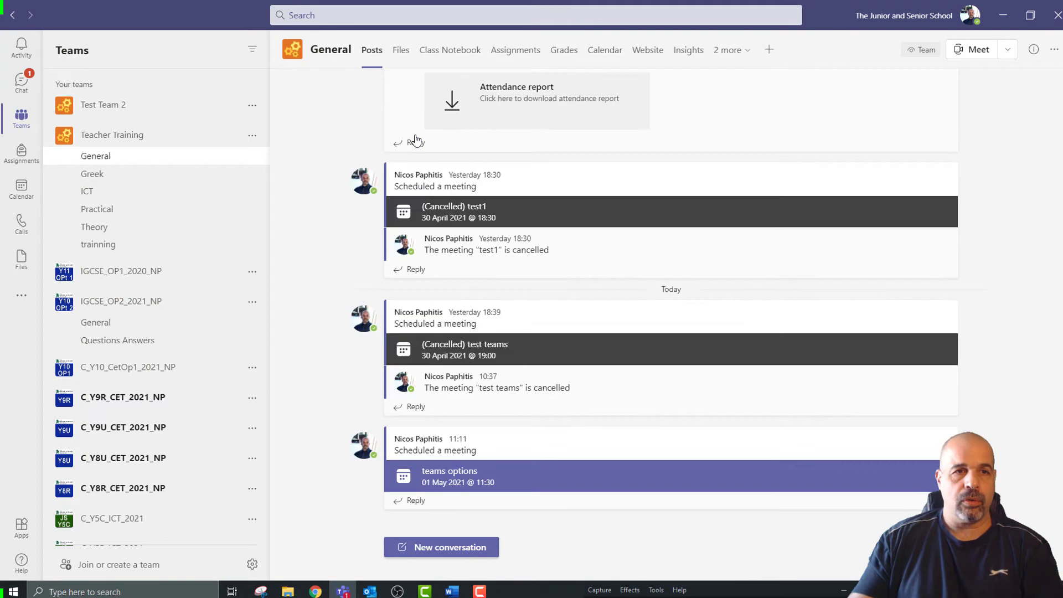
Find the teams options meeting in the Teams calendar on Saturday 1 May at 11:30.
left_click(21, 188)
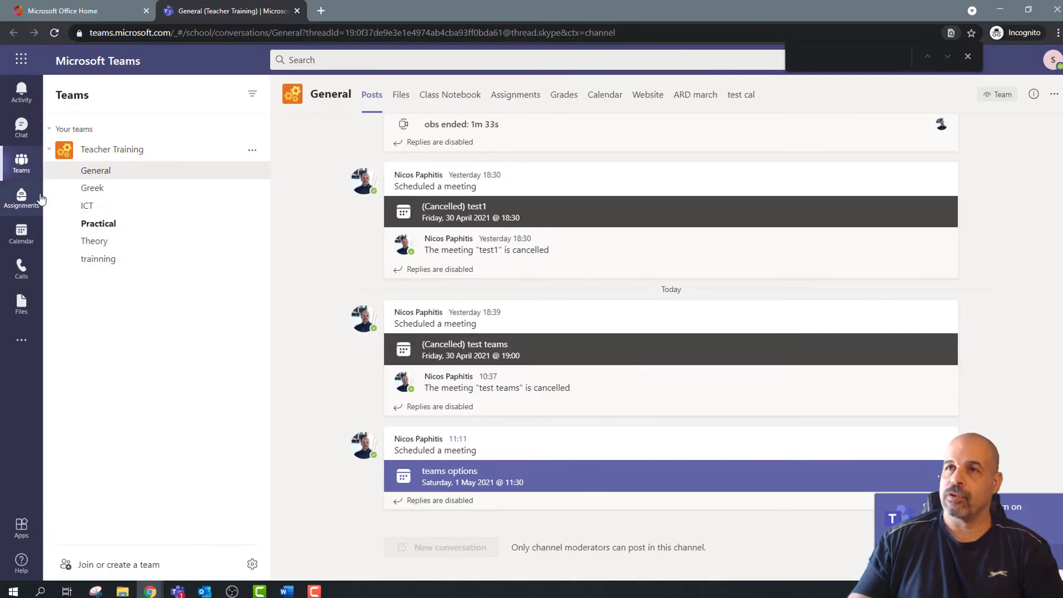
left_click(24, 242)
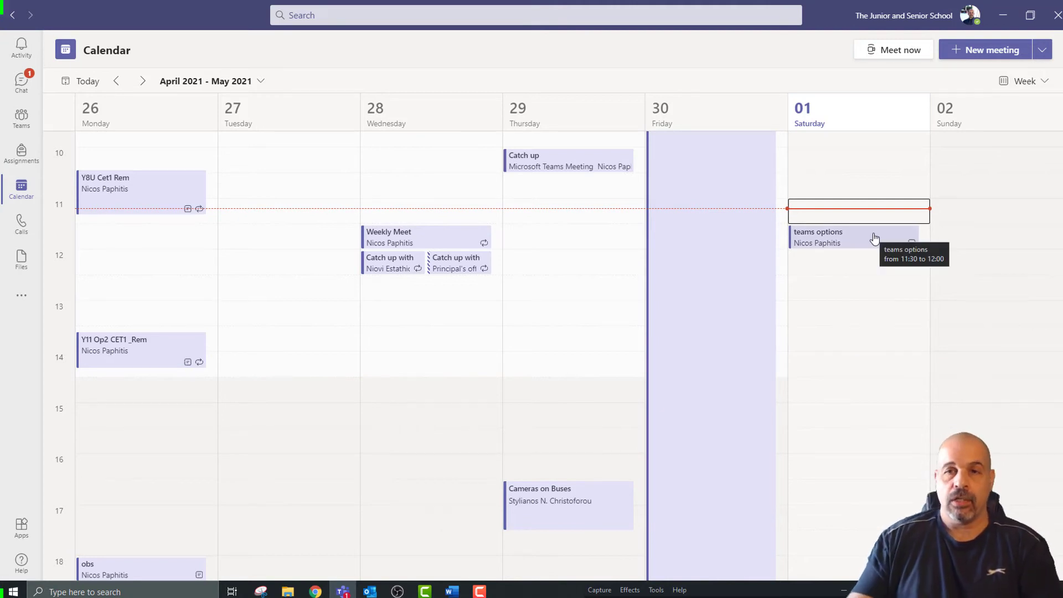
Review the teams options meeting and its options, then return to the channel and Outlook.
double_click(874, 238)
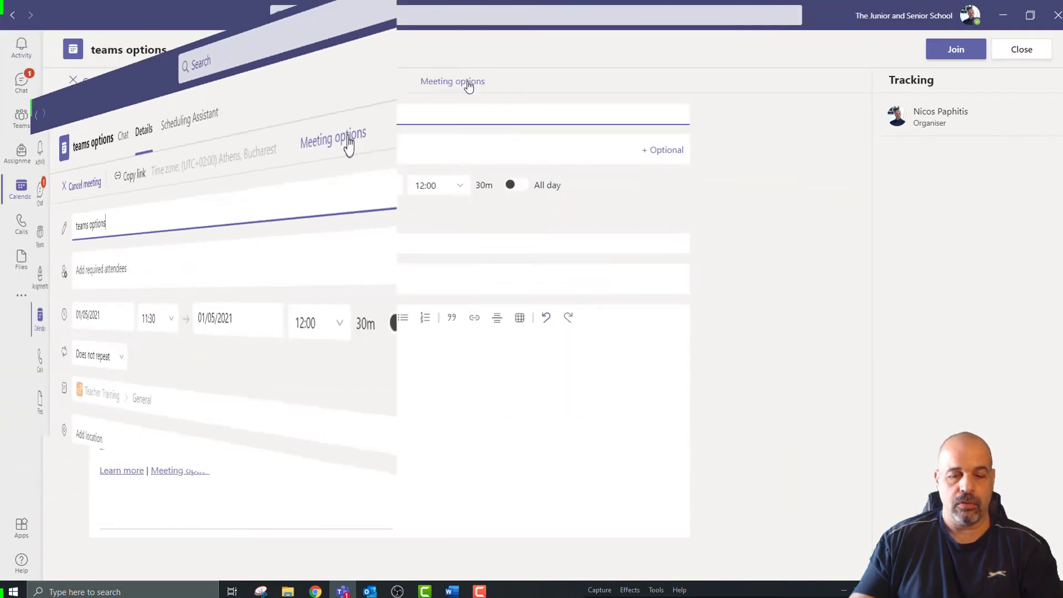
left_click(814, 149)
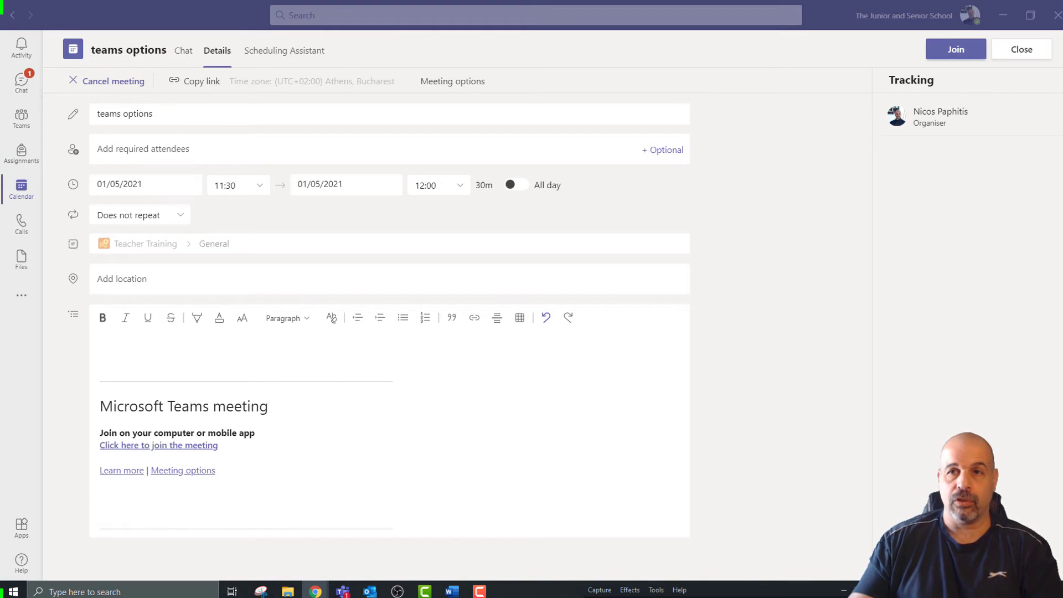
left_click(1024, 50)
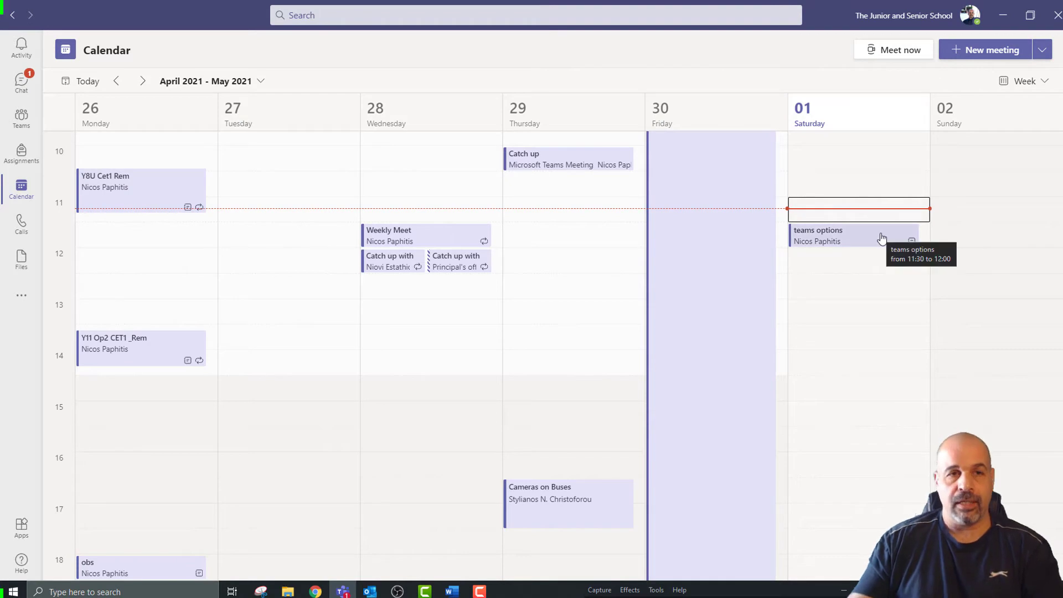
left_click(22, 119)
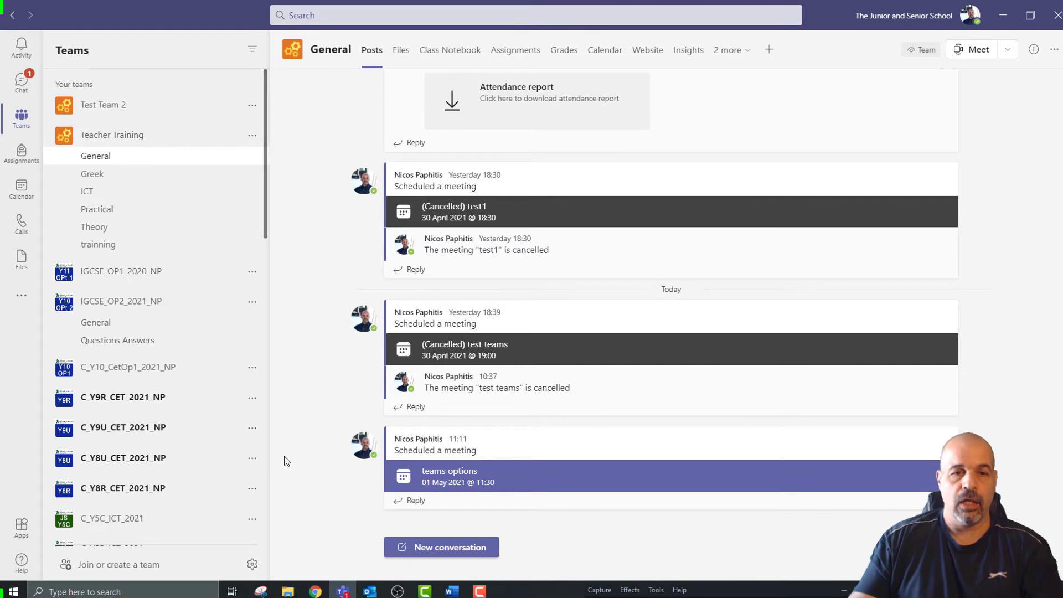
left_click(367, 592)
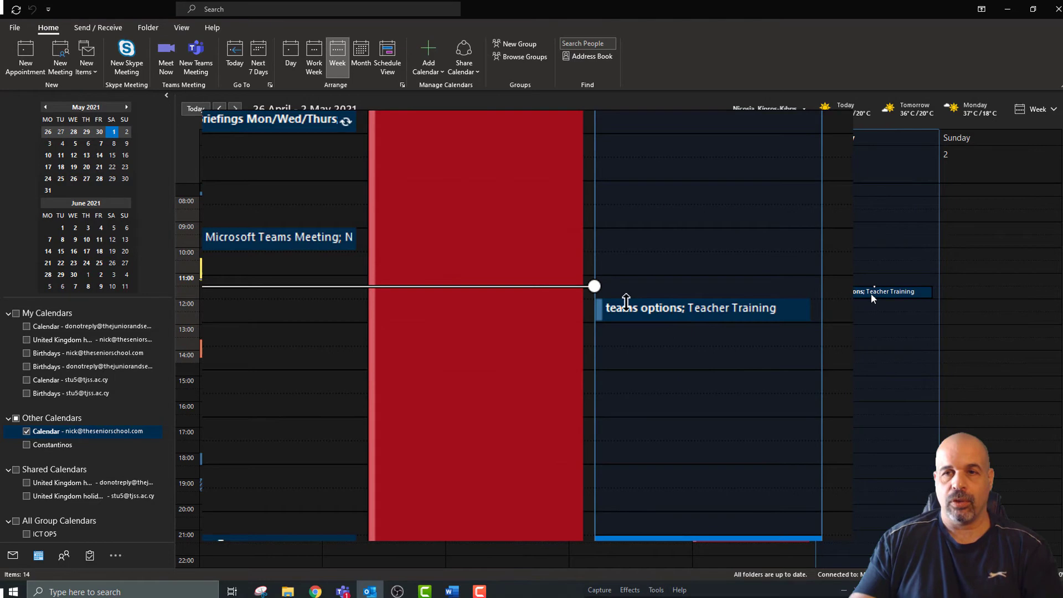
Create a new Outlook appointment in the Saturday 1 May 13:00–13:30 slot.
left_click(872, 292)
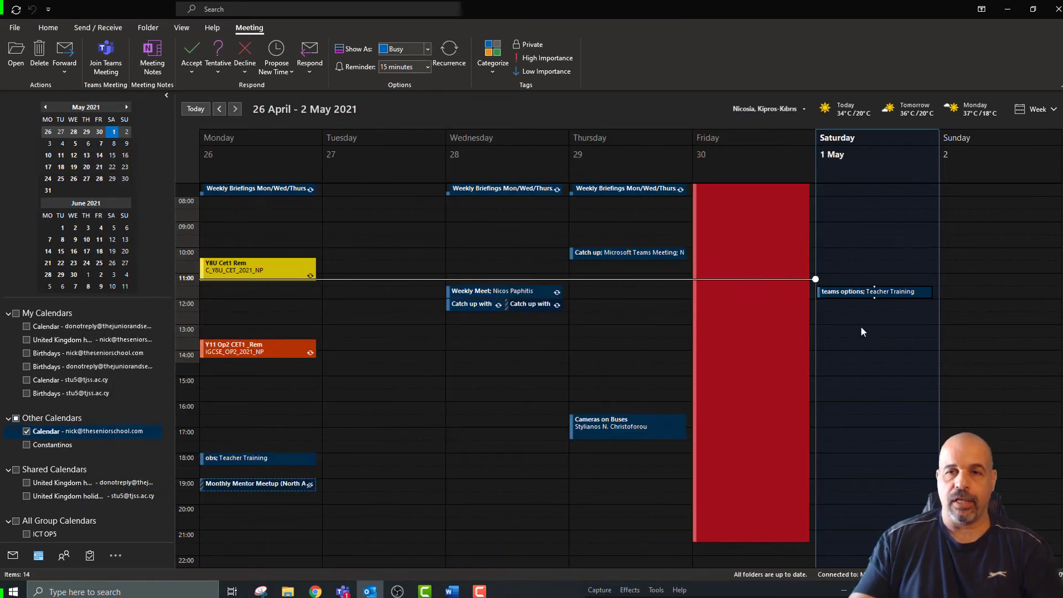
left_click(846, 331)
double_click(846, 330)
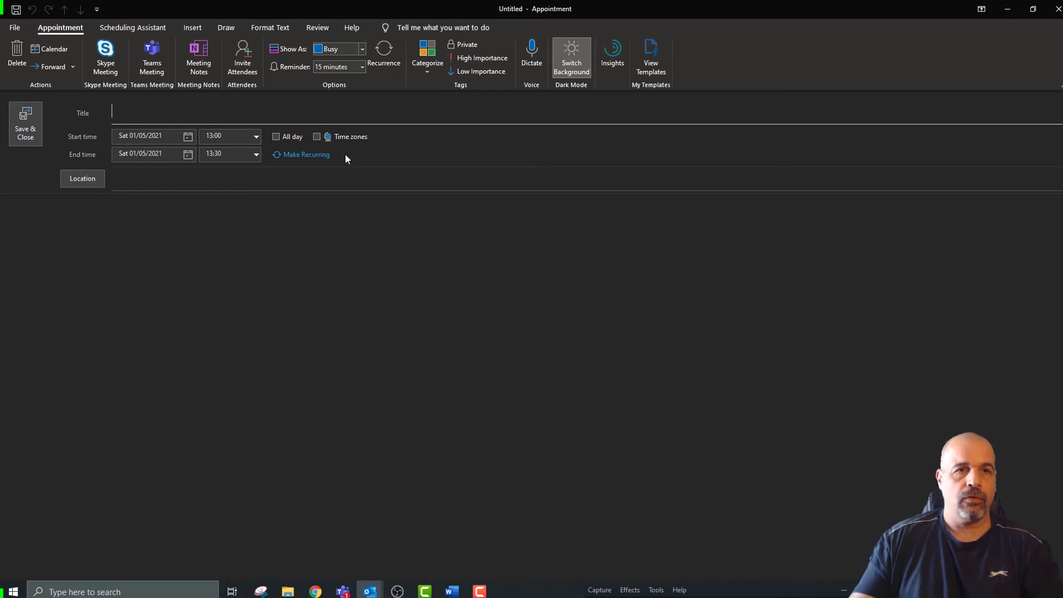
Make the appointment a Teams meeting titled 'outlook teams meet' with no attendees, then return to Teams.
left_click(152, 56)
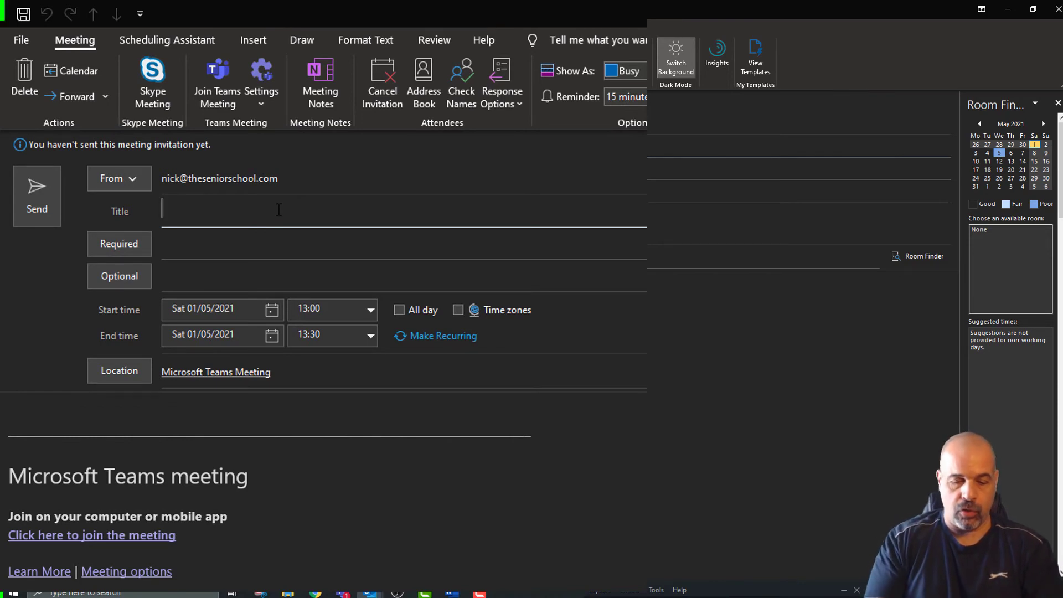
type("out")
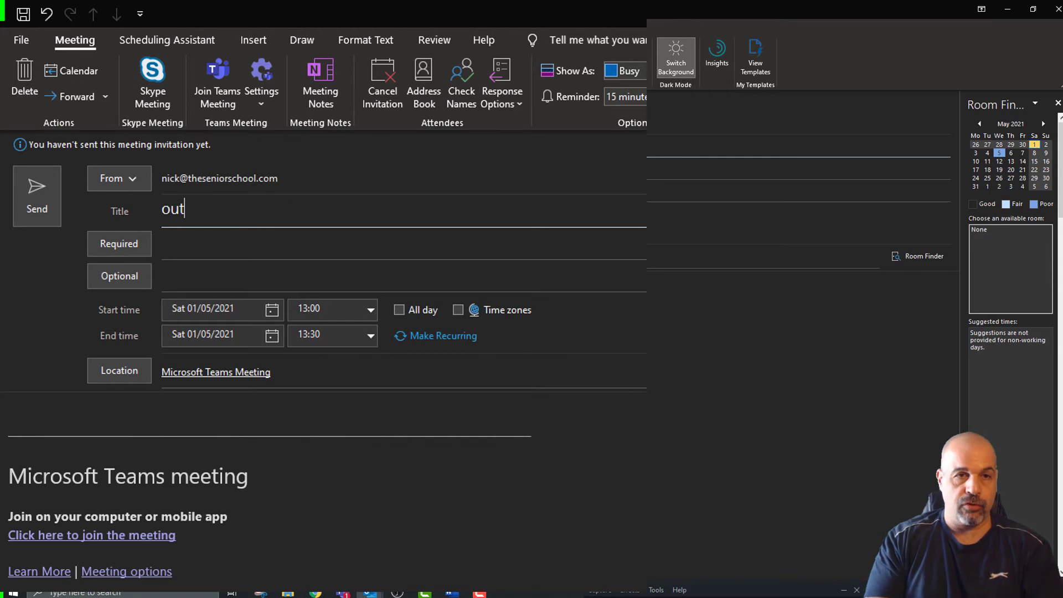
type("look")
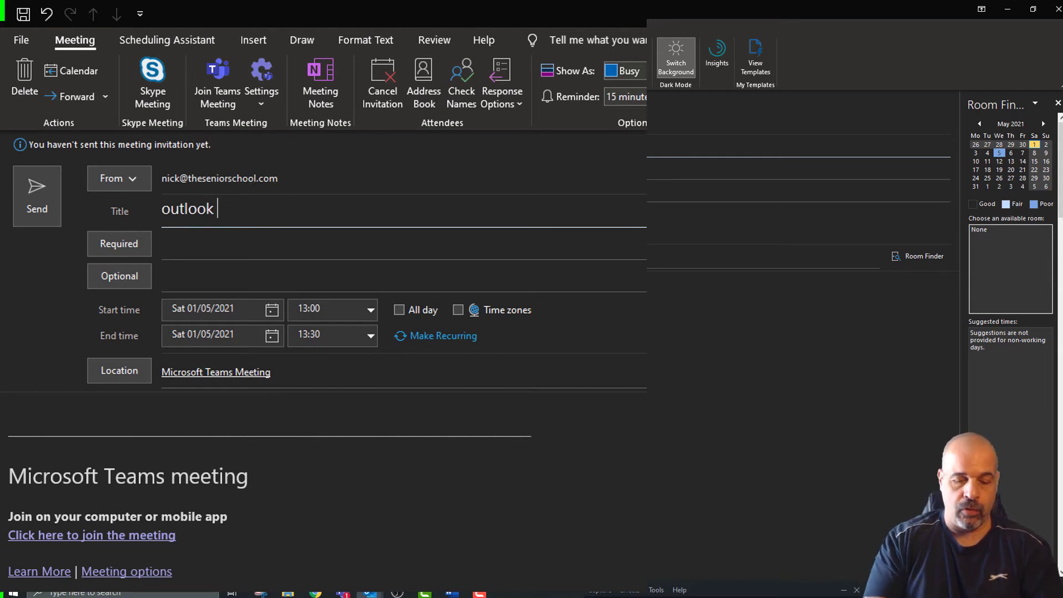
type(" teams")
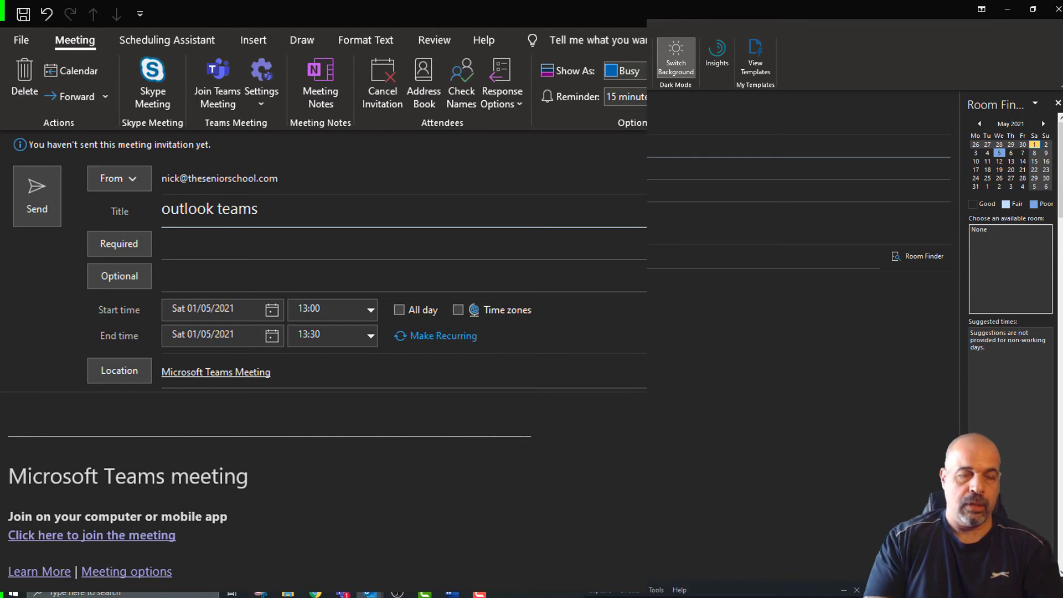
type(" meet")
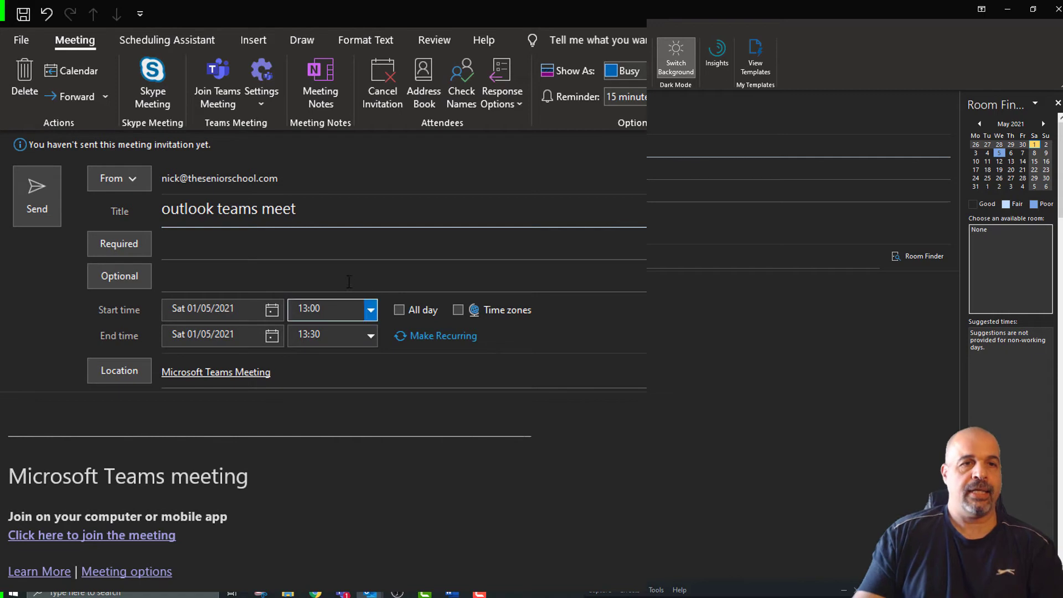
left_click(287, 250)
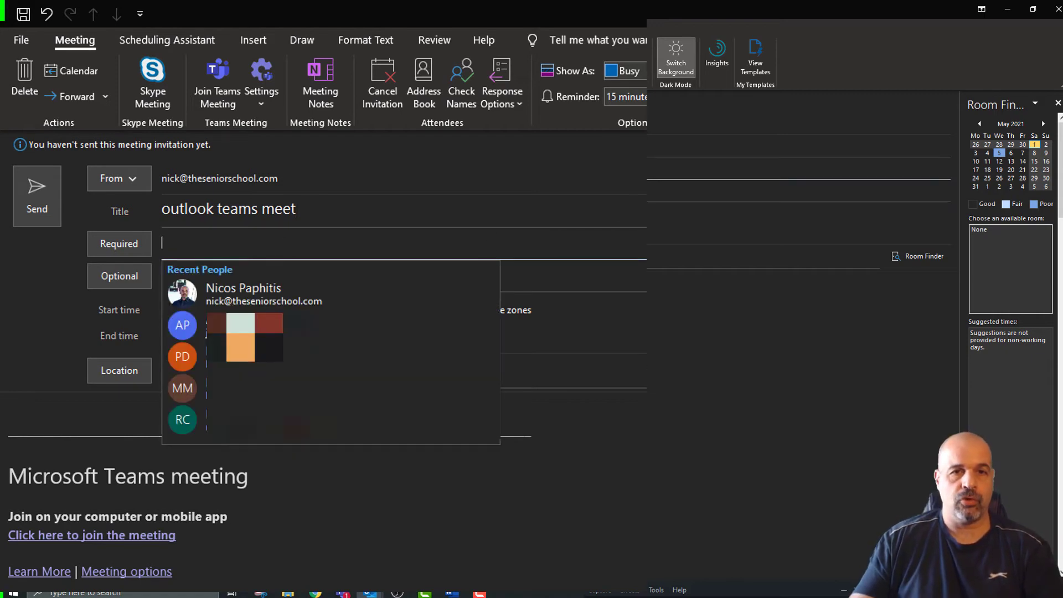
left_click(601, 395)
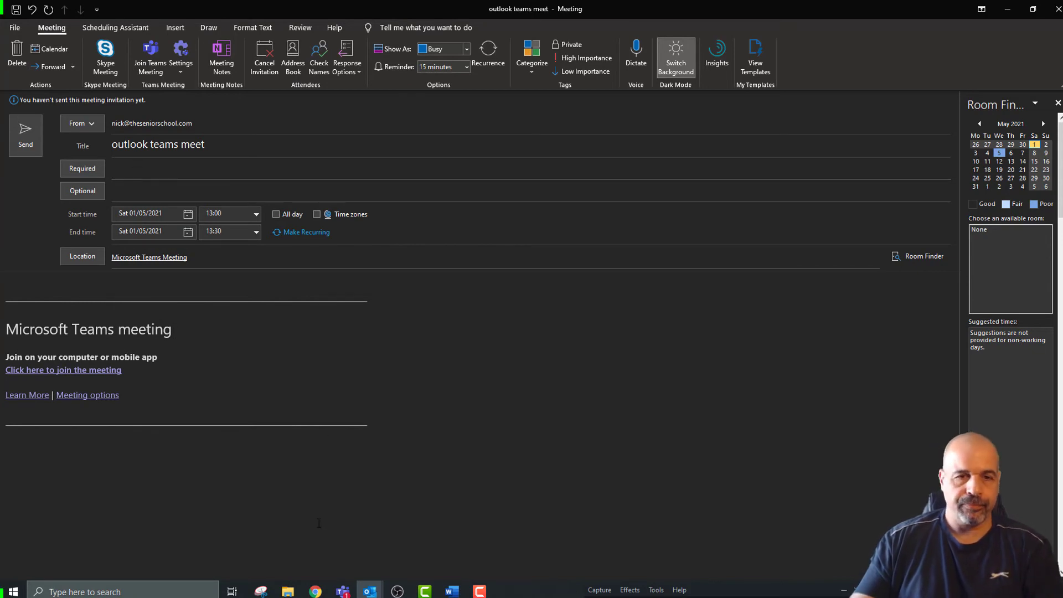
left_click(343, 591)
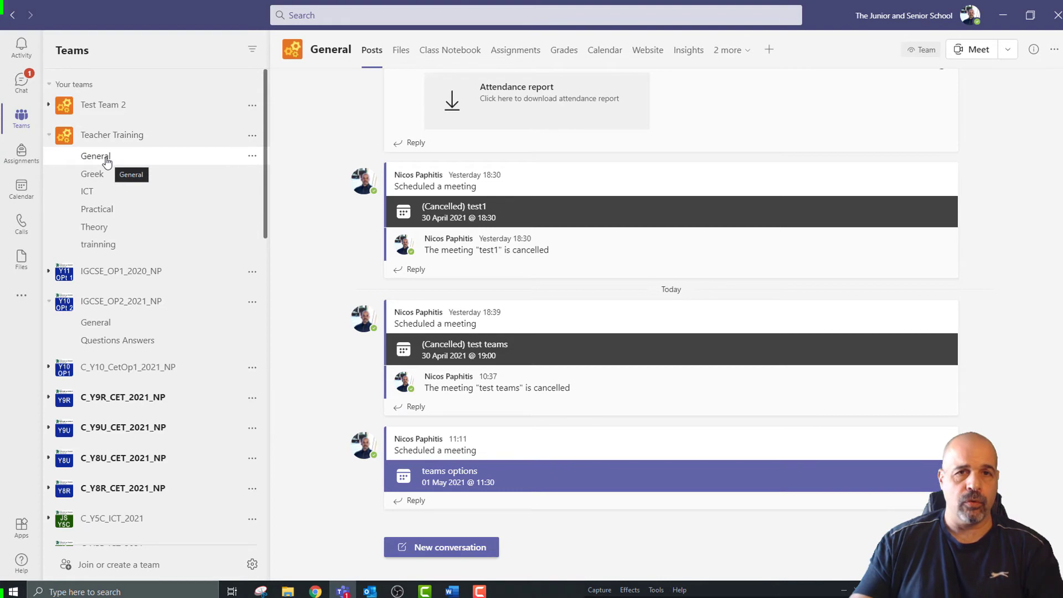
Show the Files tab of the Teacher Training General channel.
left_click(401, 51)
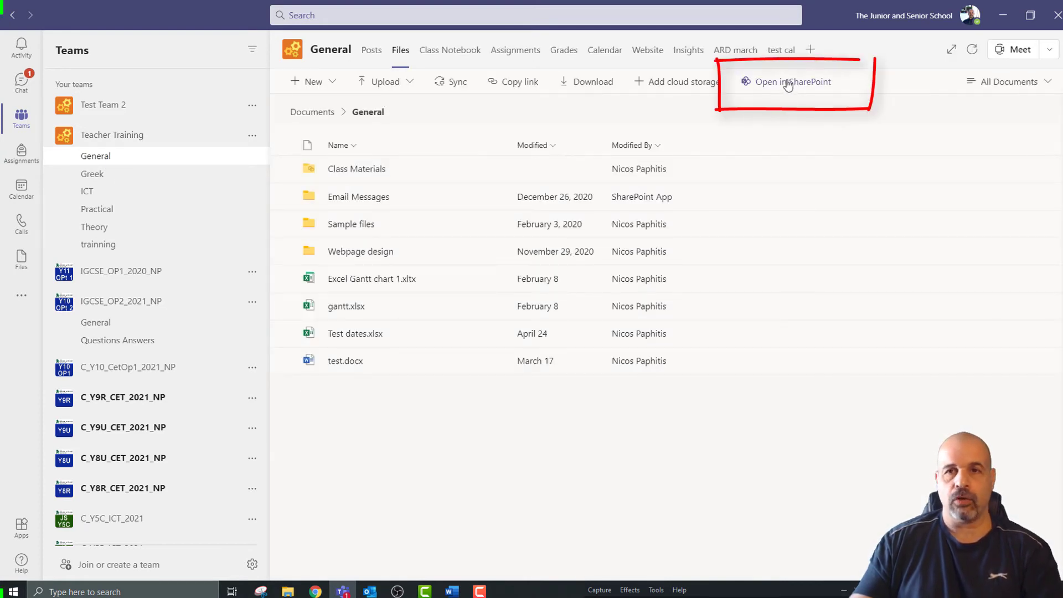
Open the General channel's documents library in SharePoint and view its web address.
left_click(785, 83)
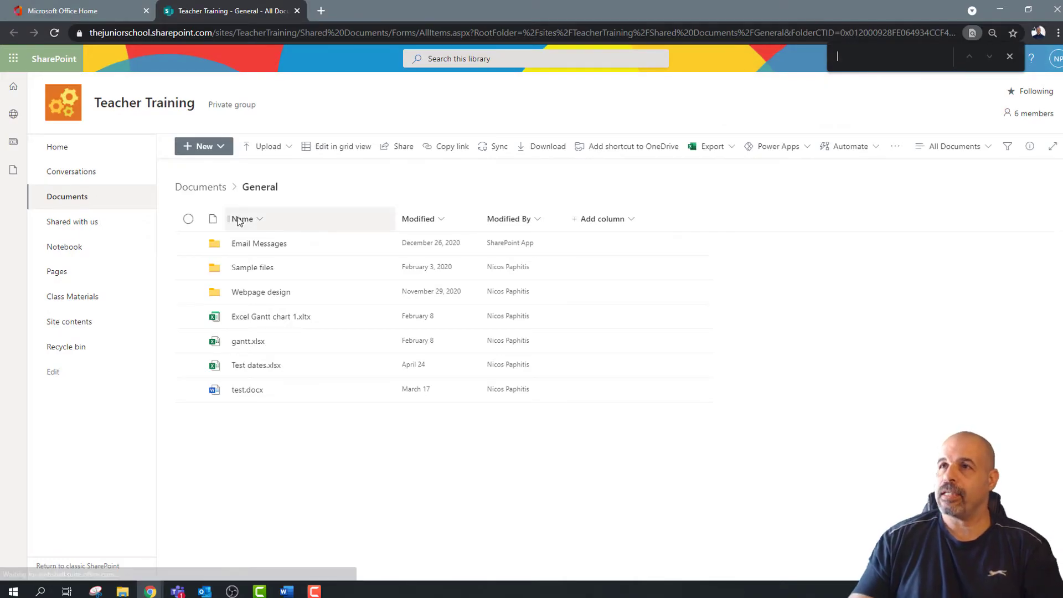
left_click(97, 33)
left_click(94, 33)
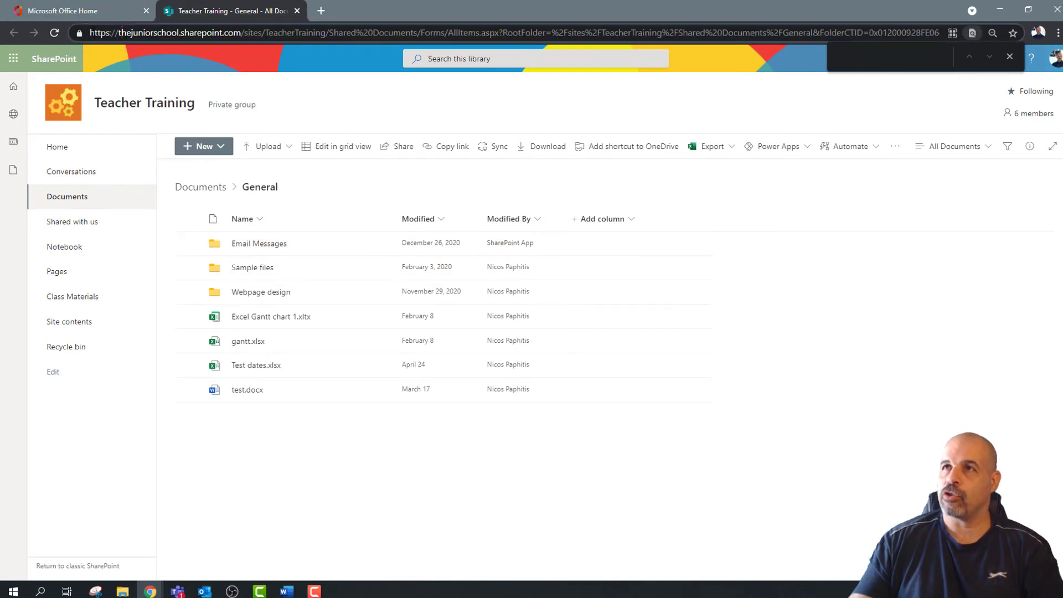